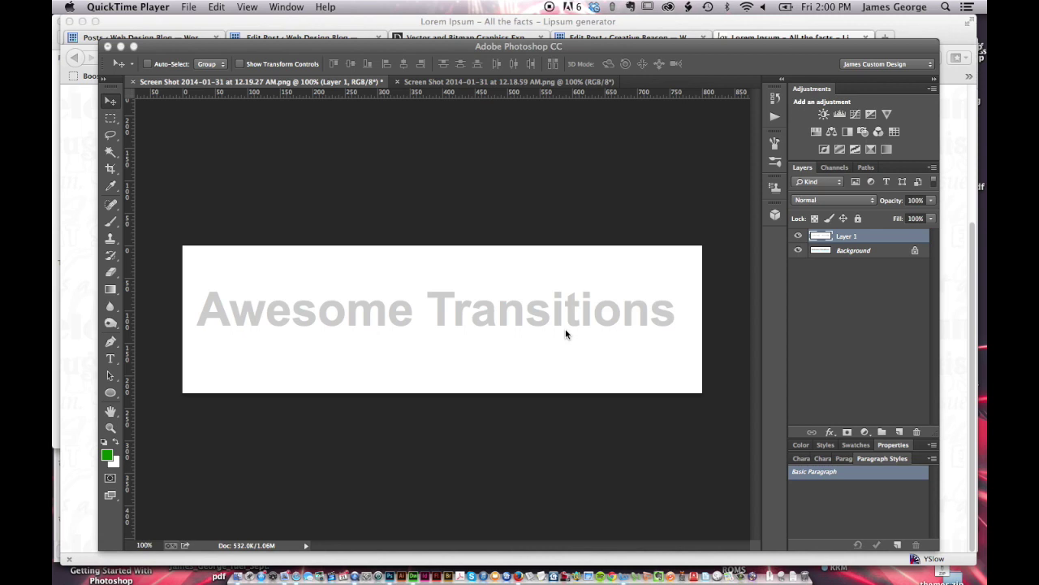
# Step: Toggle the grey text layer on and off repeatedly to compare it with the blue text
pyautogui.click(796, 237)
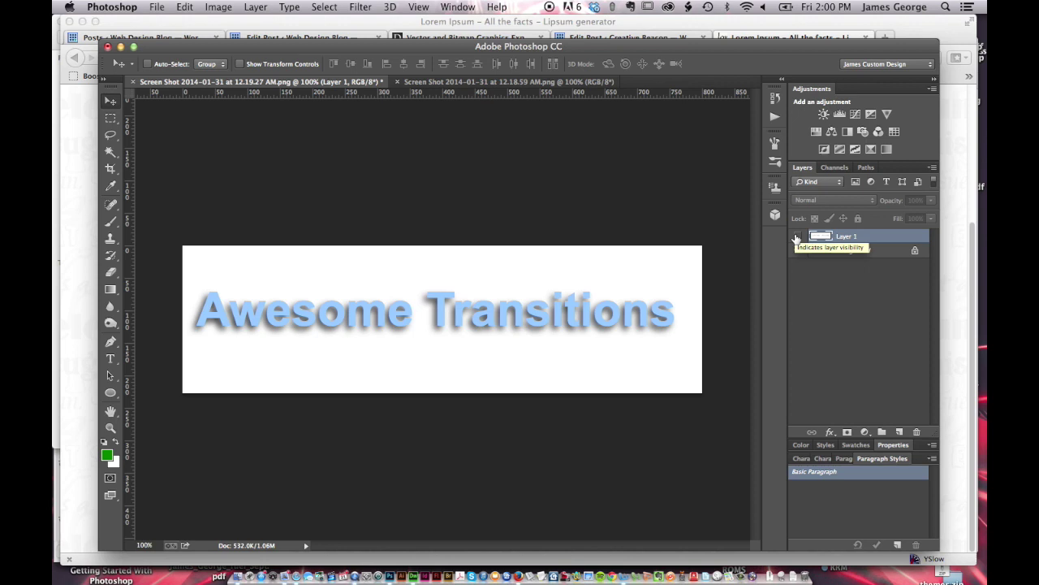
pyautogui.click(796, 237)
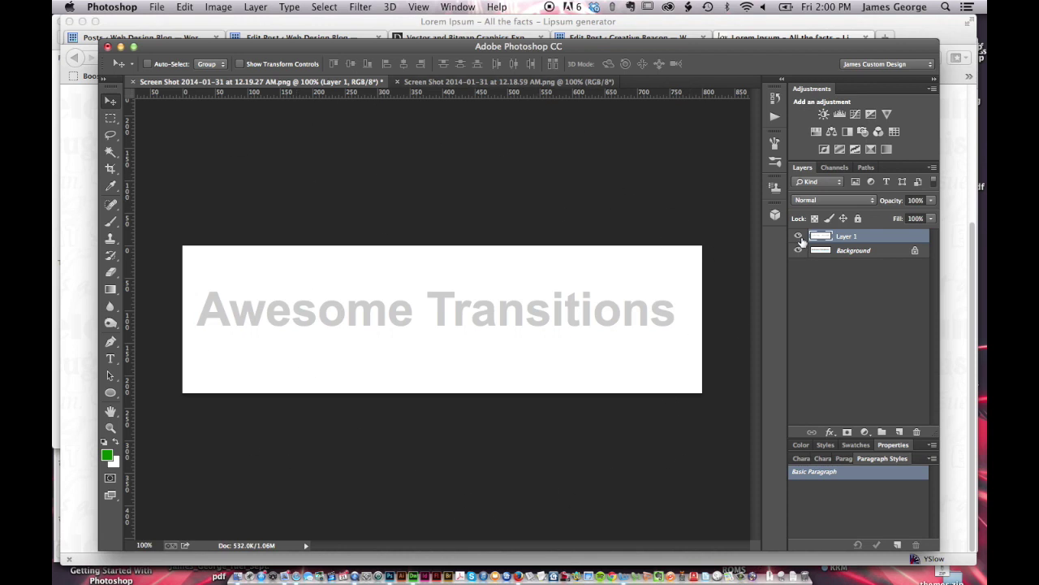
pyautogui.click(799, 238)
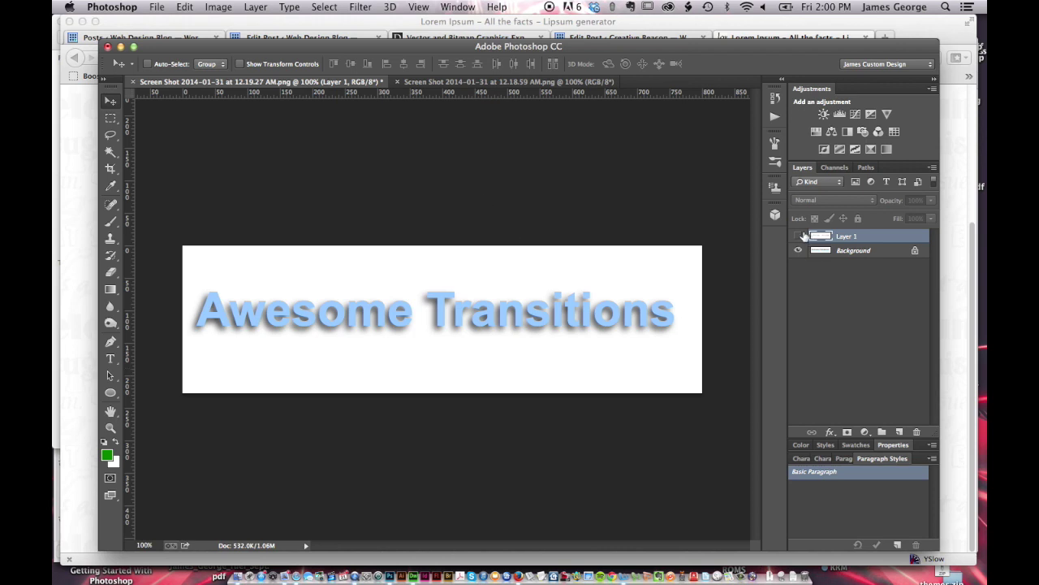
pyautogui.click(799, 236)
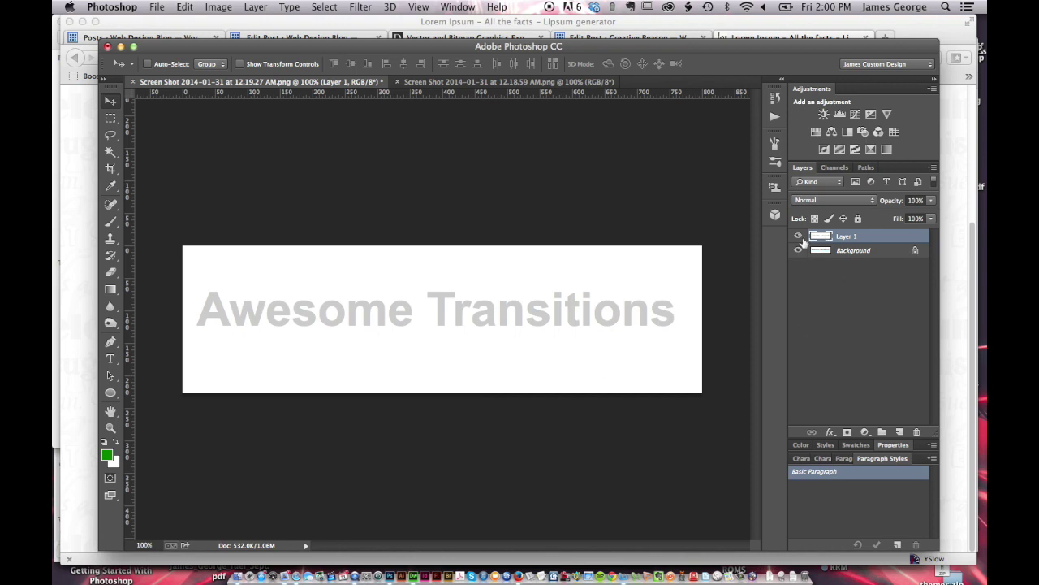
pyautogui.click(799, 237)
pyautogui.click(799, 236)
pyautogui.click(799, 237)
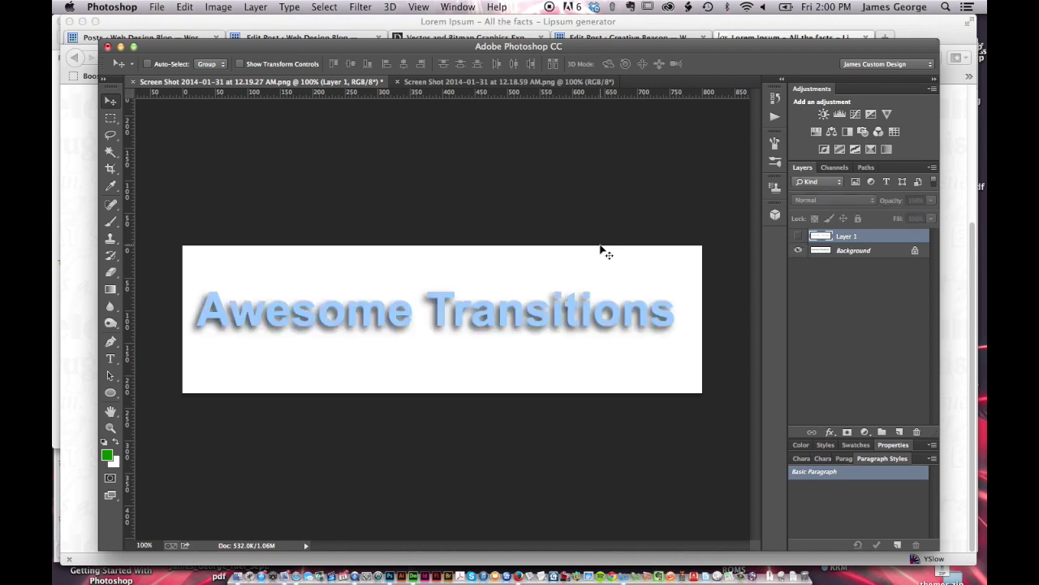
pyautogui.click(798, 236)
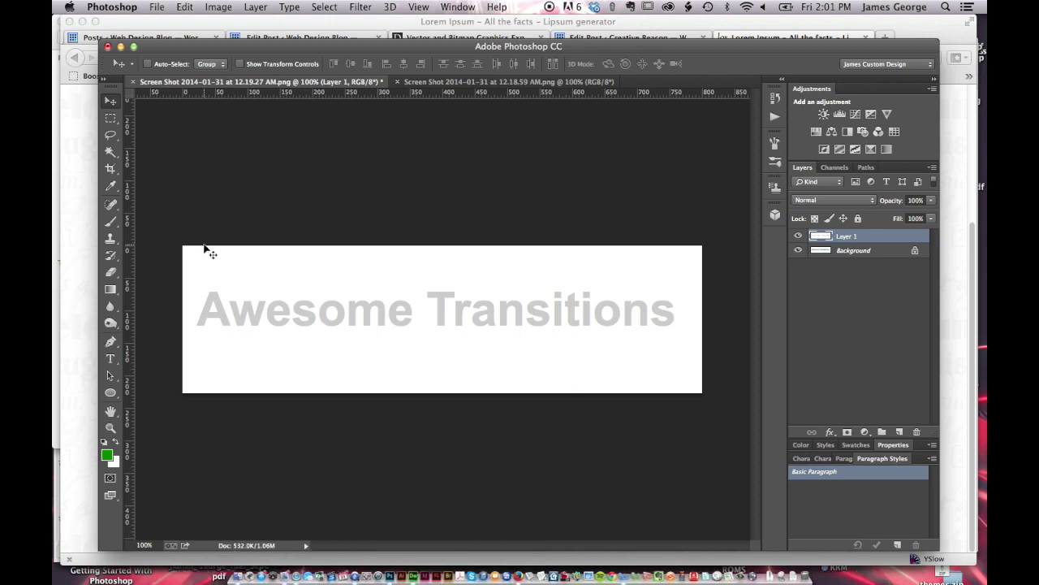
# Step: Show the Timeline panel, select Layer 1 and Background, and create a video timeline
pyautogui.click(458, 7)
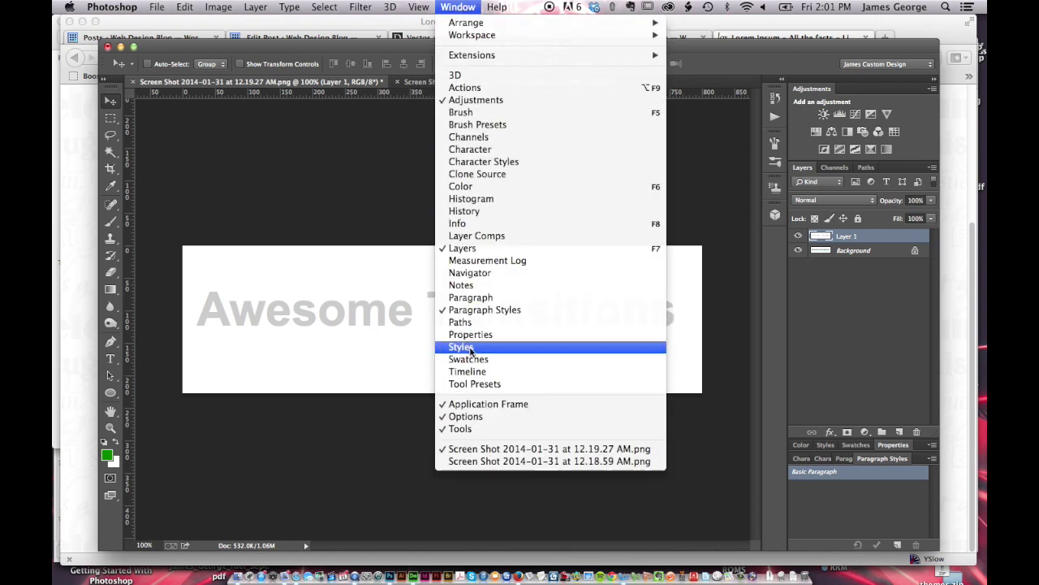
pyautogui.click(469, 372)
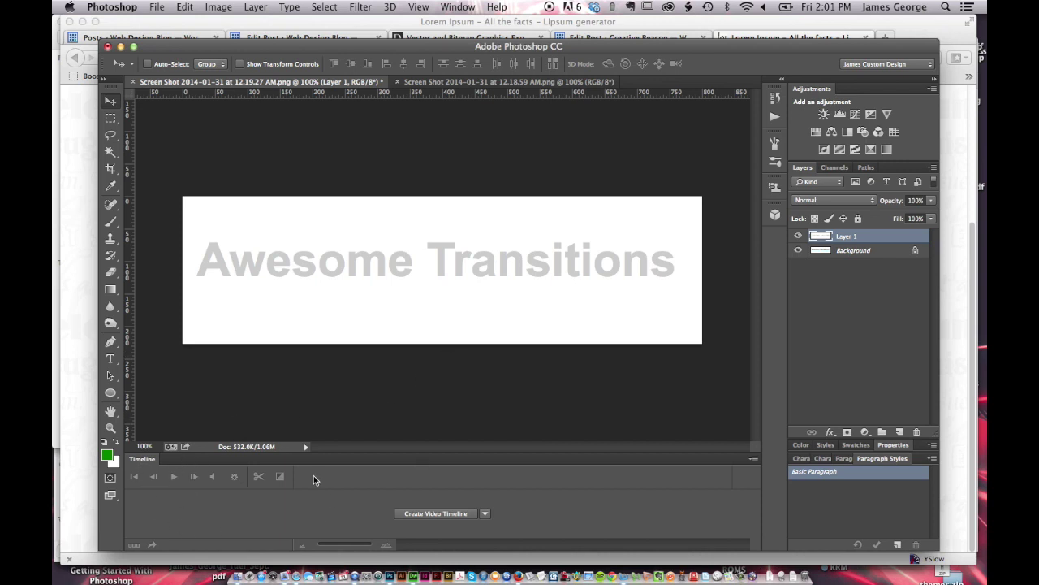
pyautogui.keyDown('shift'); pyautogui.click(863, 251); pyautogui.keyUp('shift')
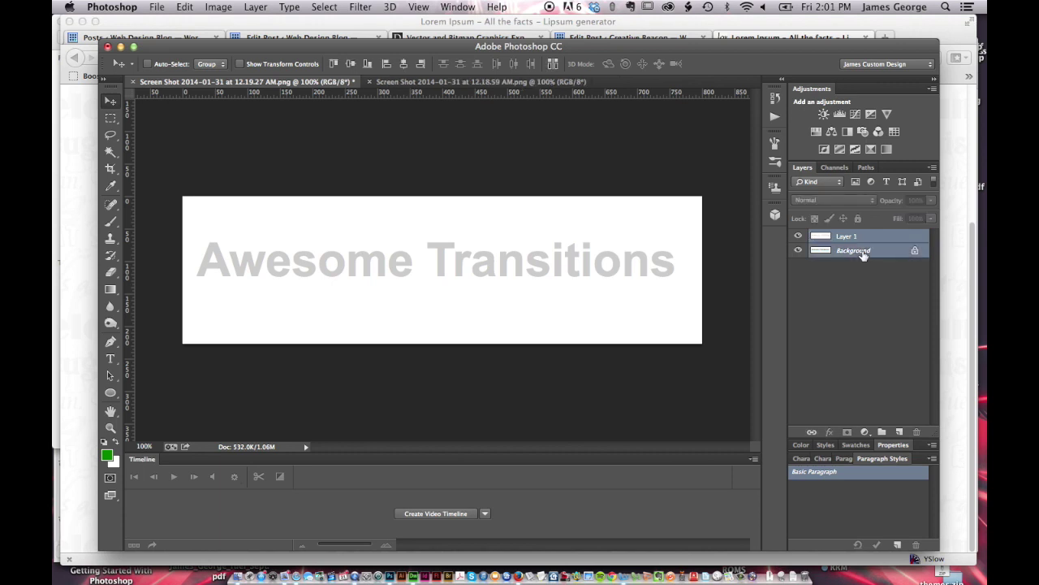
pyautogui.click(416, 514)
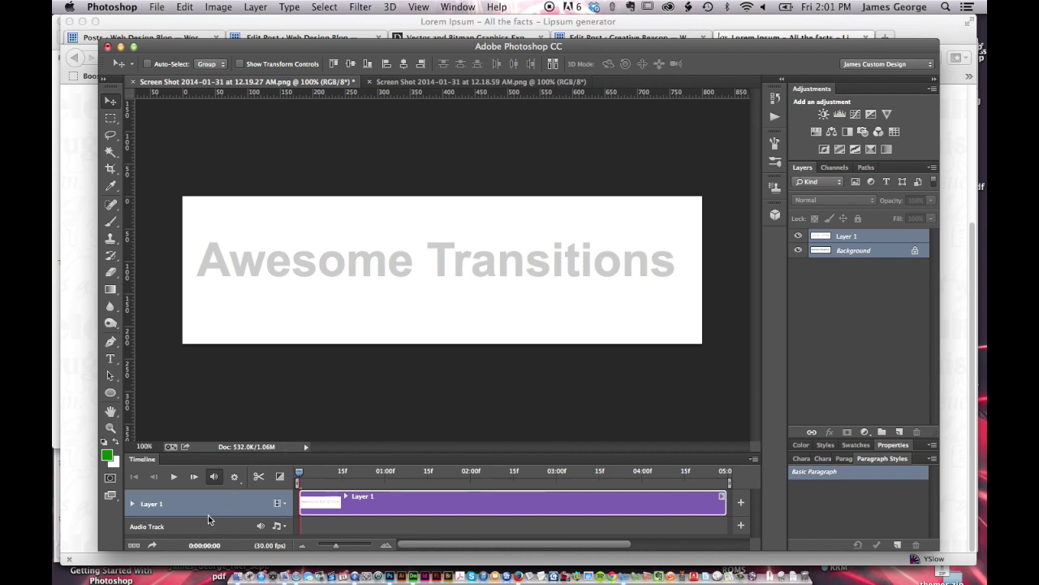
# Step: Expand Layer 1's track and enlarge the Timeline panel to show Position, Opacity and Style rows
pyautogui.click(284, 507)
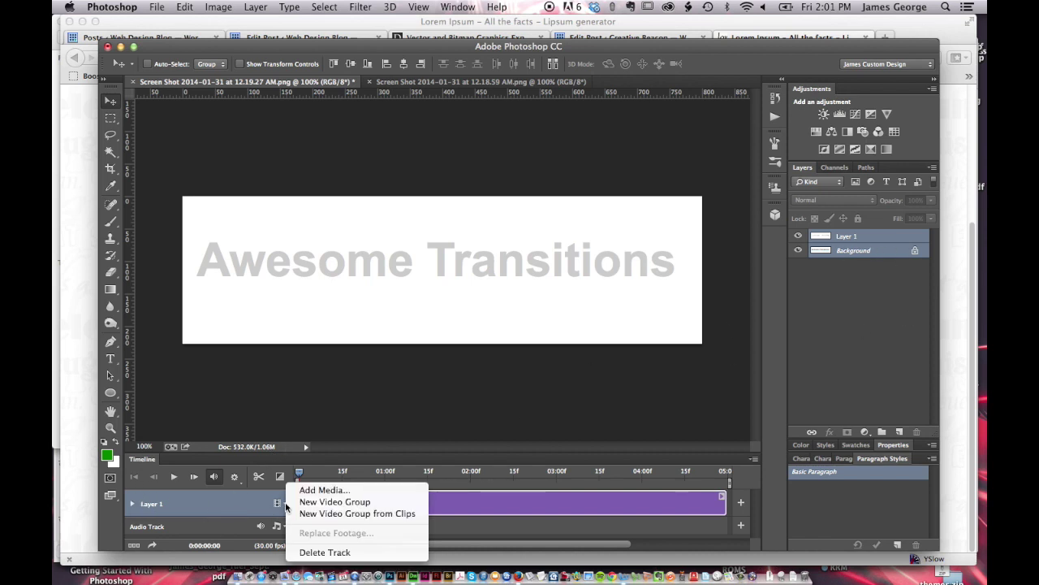
pyautogui.click(399, 399)
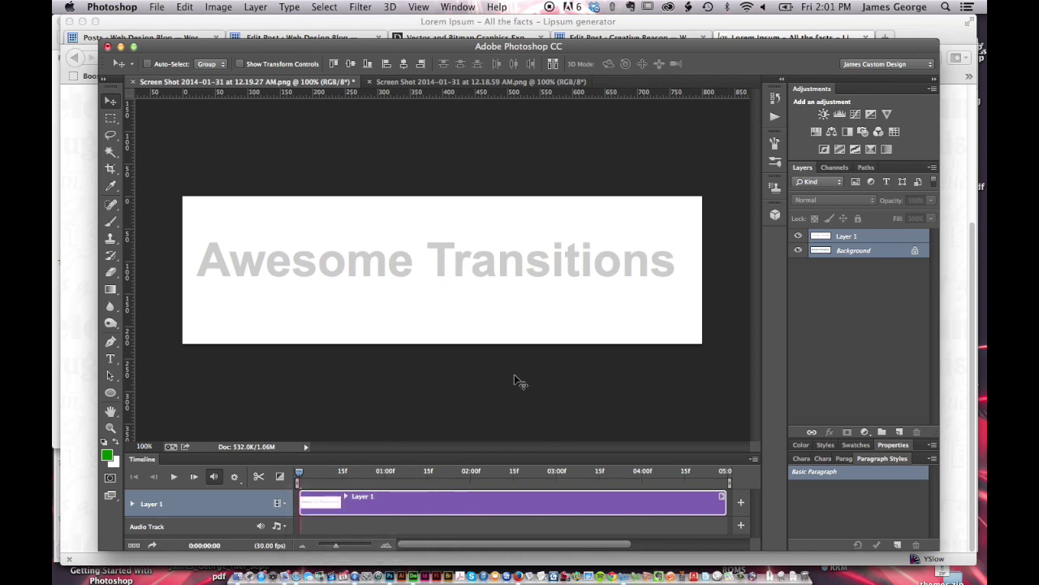
pyautogui.click(134, 504)
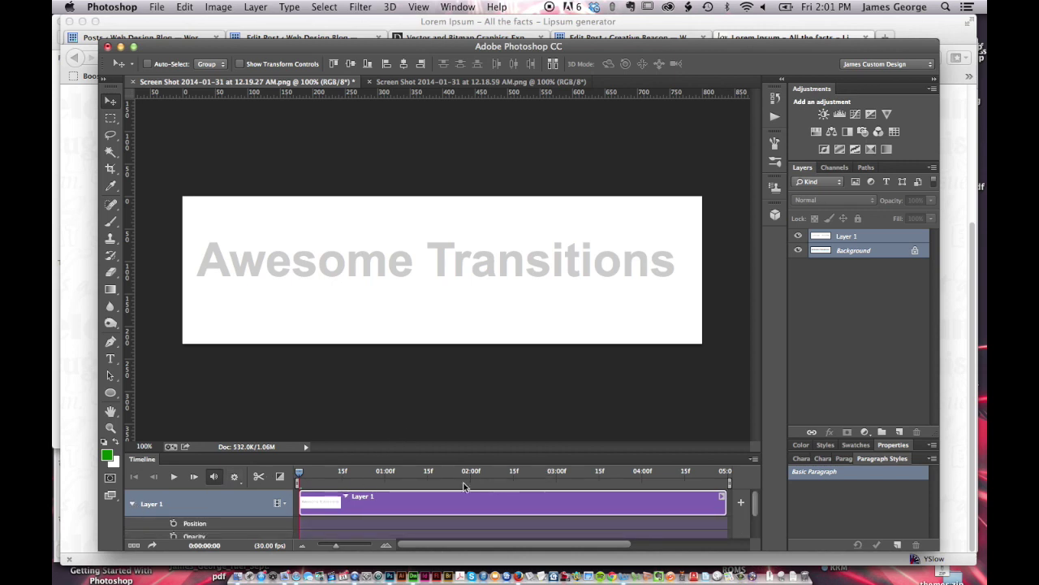
pyautogui.moveTo(427, 452); pyautogui.dragTo(426, 365)
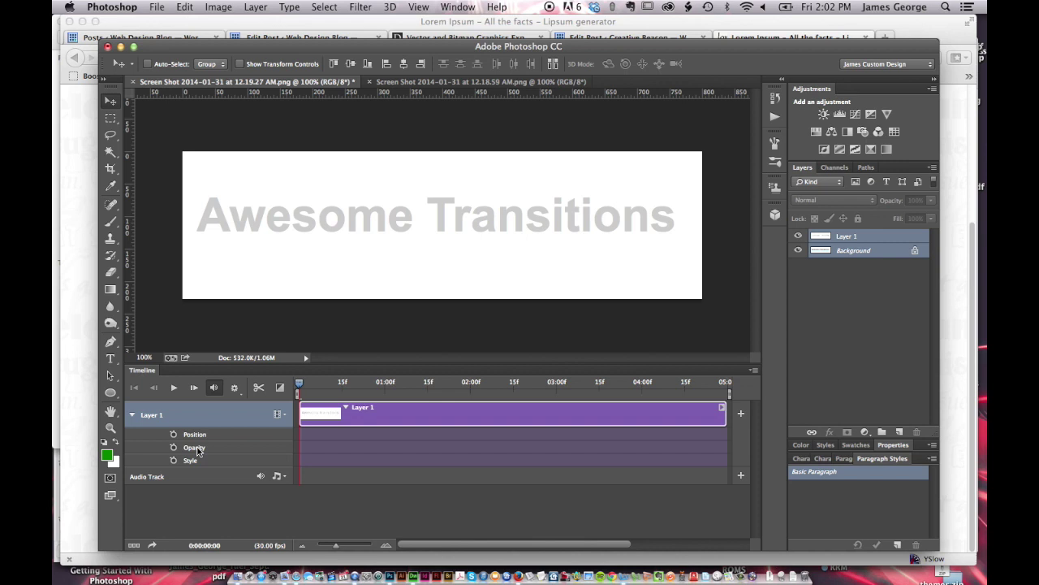
# Step: Keyframe Layer 1's opacity at 100% at the start and 0% near 02:15, then move the playhead to the end
pyautogui.click(174, 446)
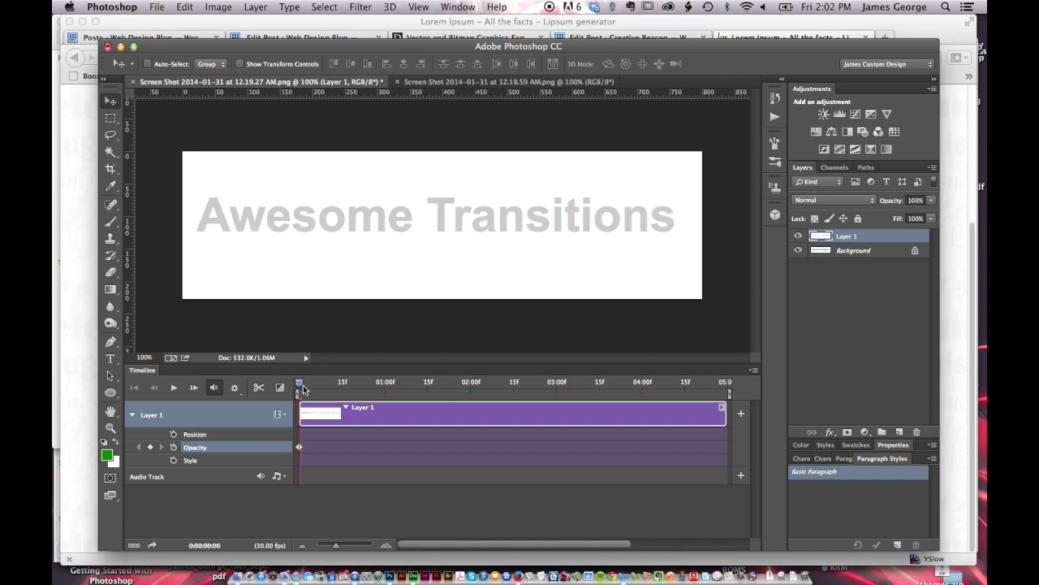
pyautogui.moveTo(299, 386); pyautogui.dragTo(513, 402)
pyautogui.moveTo(513, 384); pyautogui.dragTo(515, 384)
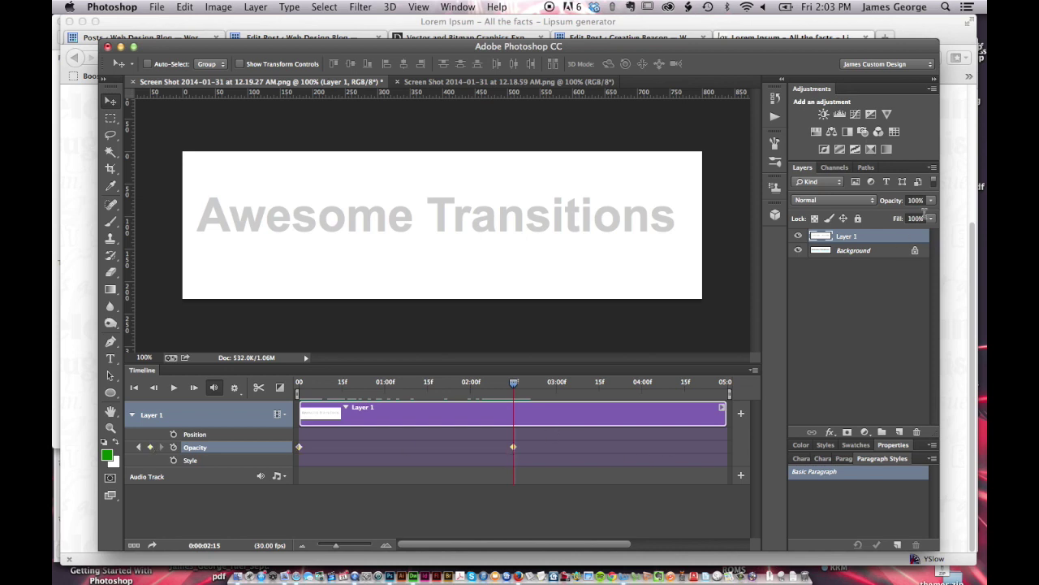
pyautogui.moveTo(892, 201); pyautogui.dragTo(787, 195)
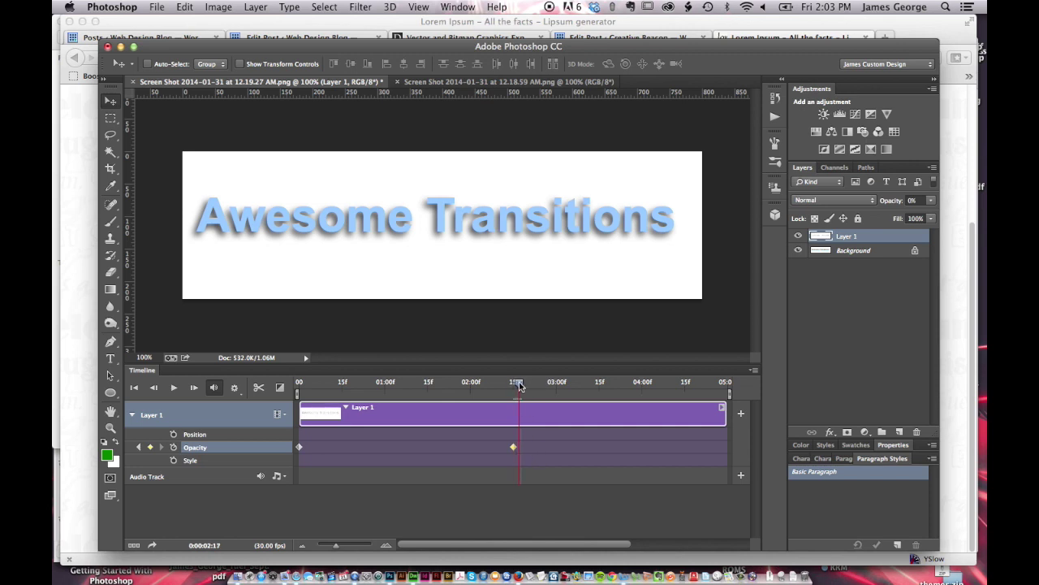
pyautogui.moveTo(513, 385); pyautogui.dragTo(728, 392)
# Step: Add an end keyframe with Layer 1's opacity back at 100%, then scrub through to preview the fade
pyautogui.click(149, 446)
pyautogui.moveTo(894, 204); pyautogui.dragTo(985, 207)
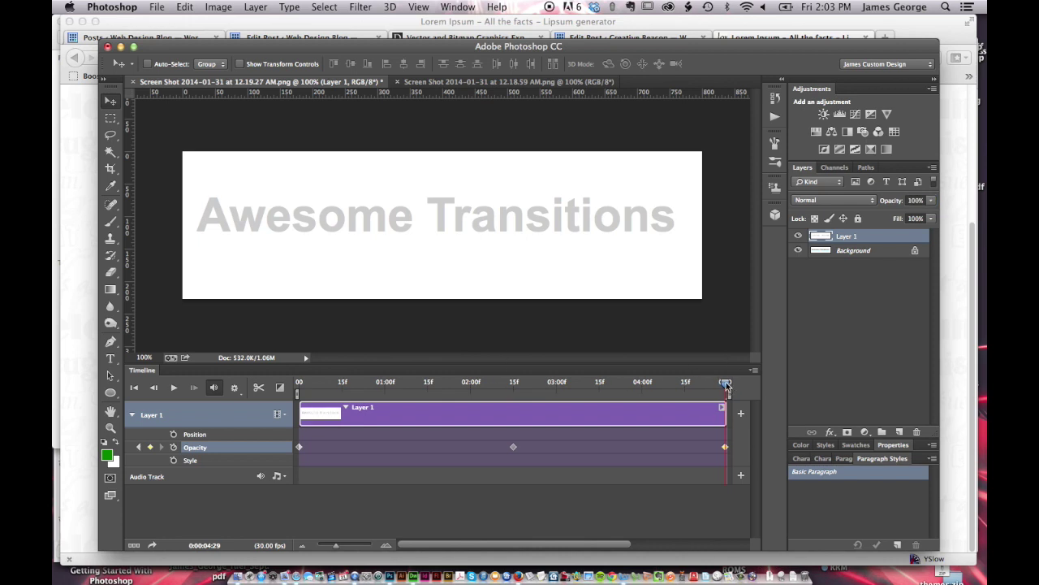
pyautogui.moveTo(726, 384); pyautogui.dragTo(285, 387)
pyautogui.moveTo(286, 387); pyautogui.dragTo(512, 380)
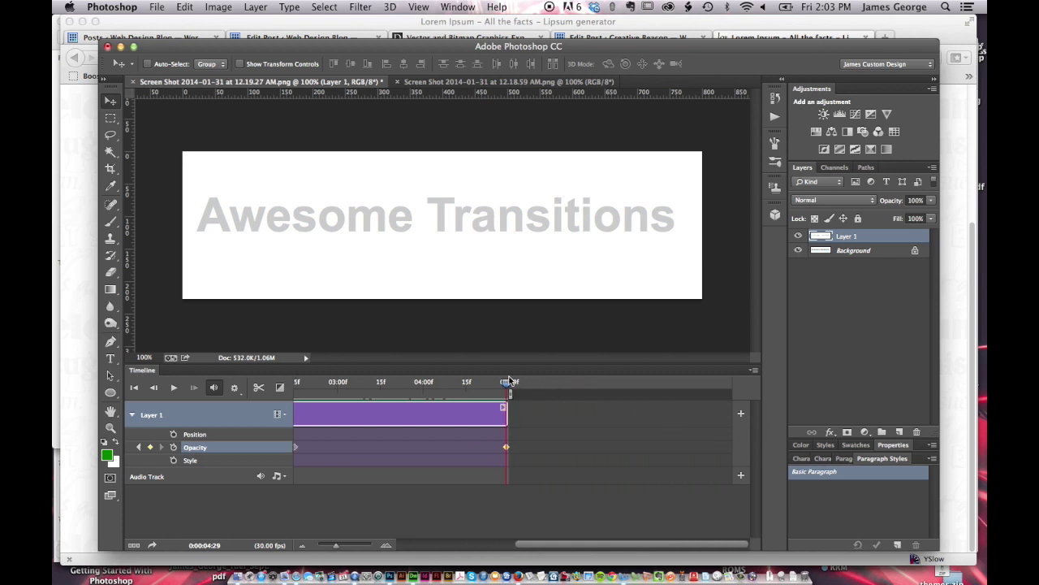
pyautogui.moveTo(593, 548); pyautogui.dragTo(372, 523)
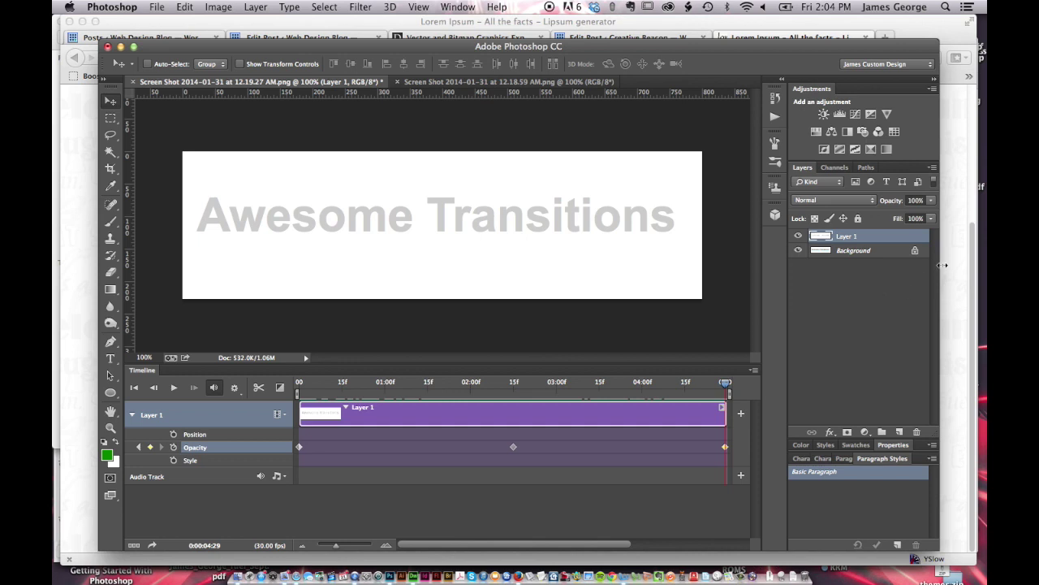
pyautogui.click(798, 236)
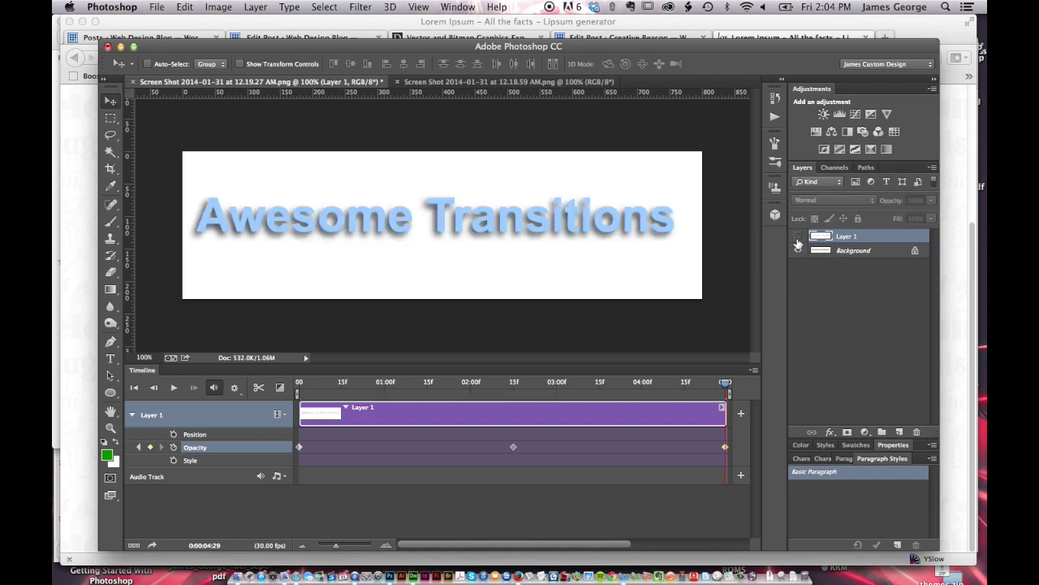
pyautogui.click(798, 235)
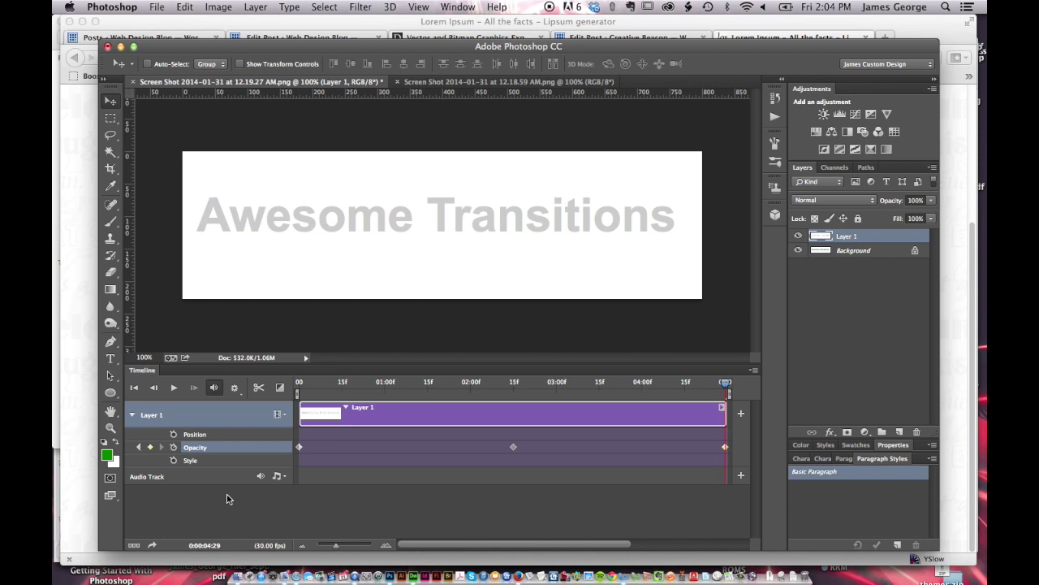
pyautogui.click(751, 371)
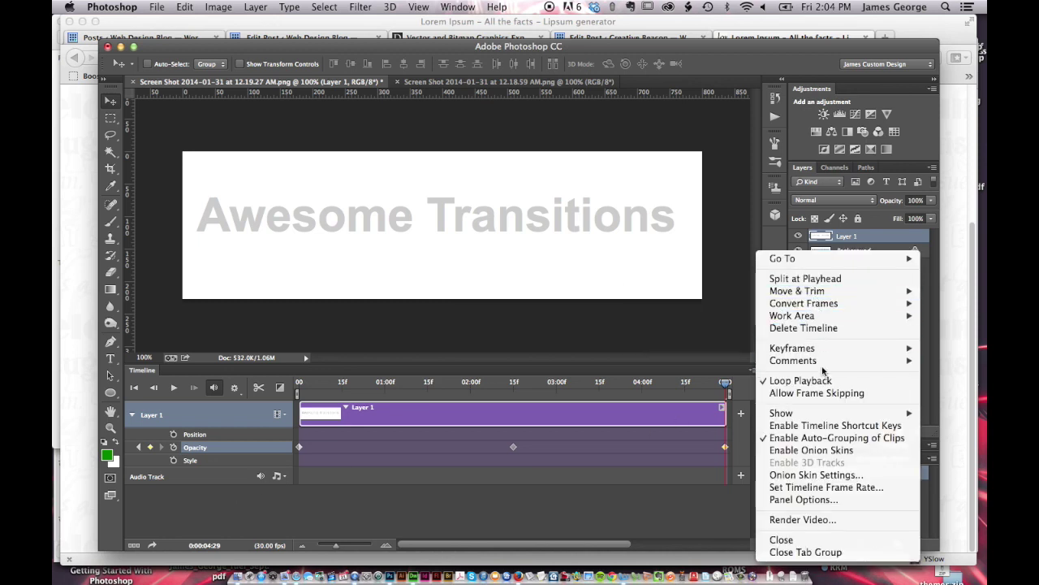
pyautogui.click(640, 508)
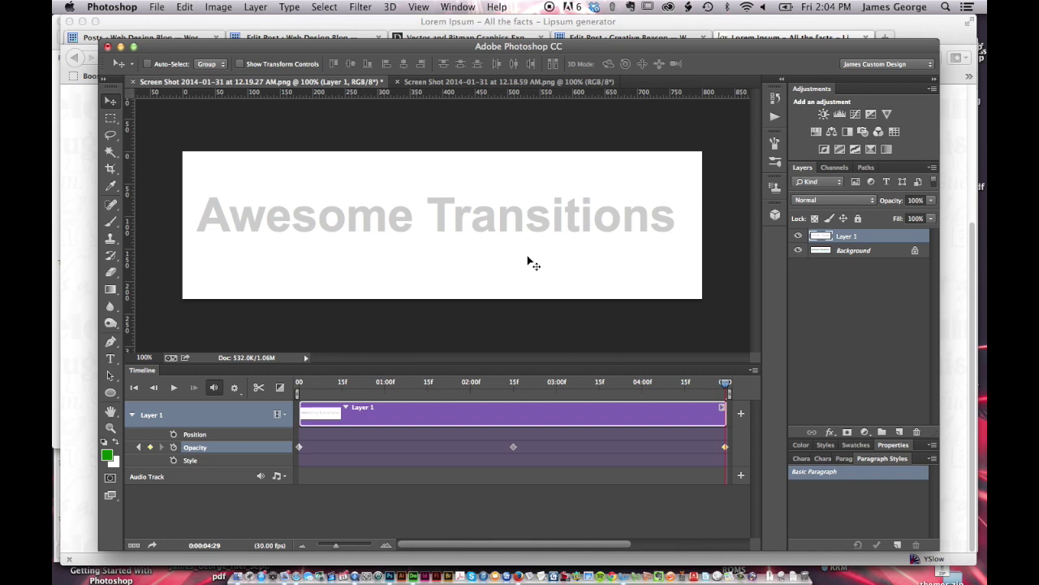
# Step: In Save for Web, choose the GIF 128 Dithered preset and set Looping Options to Forever
pyautogui.click(158, 6)
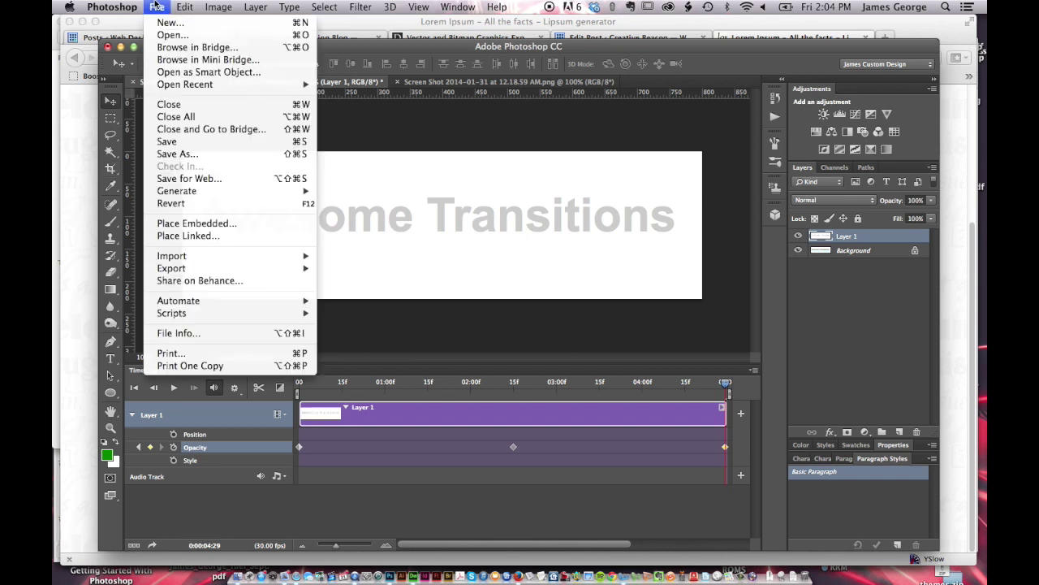
pyautogui.click(208, 178)
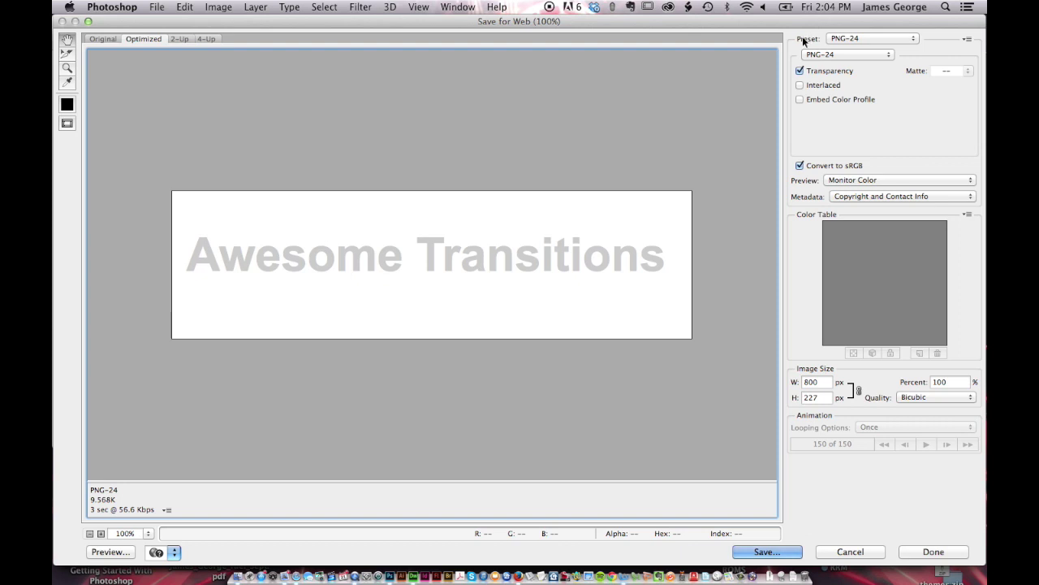
pyautogui.click(849, 39)
pyautogui.scroll(3, 851, 32)
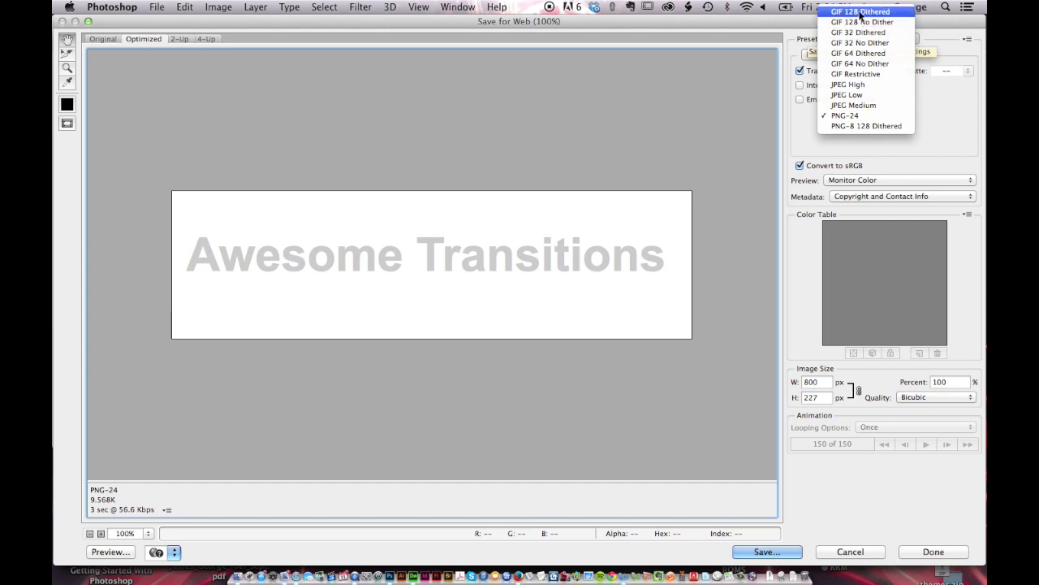
pyautogui.click(852, 12)
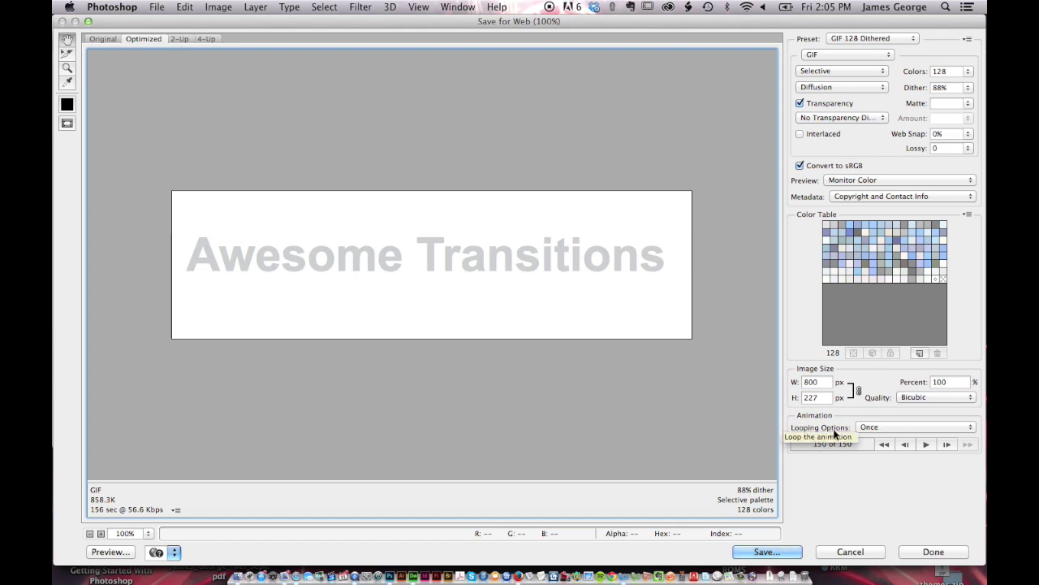
pyautogui.click(894, 428)
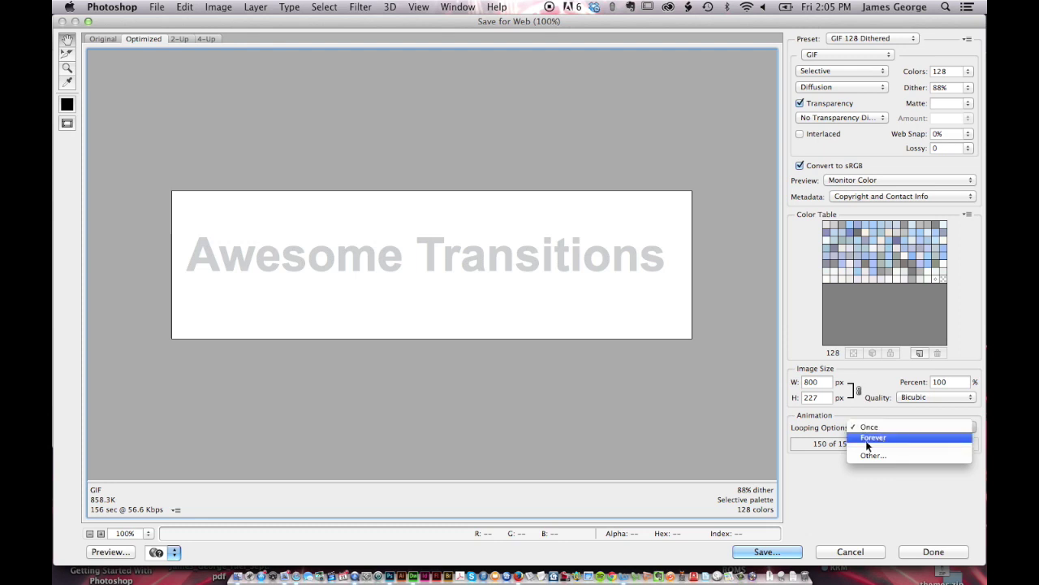
pyautogui.click(872, 439)
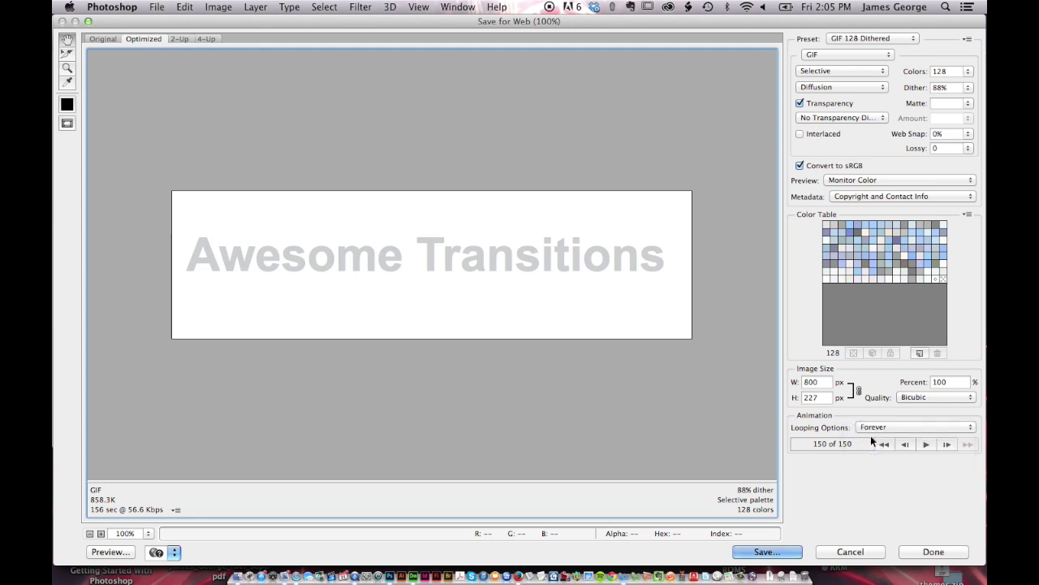
# Step: Rename the optimized export to cb.gif and save it to the Desktop
pyautogui.click(763, 554)
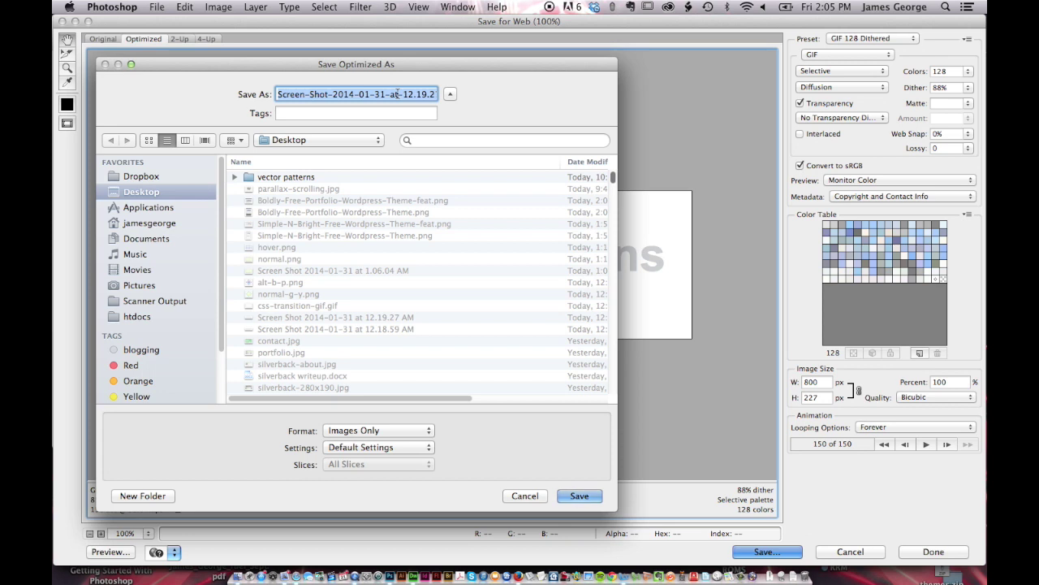
pyautogui.press('Right')
pyautogui.click(425, 95)
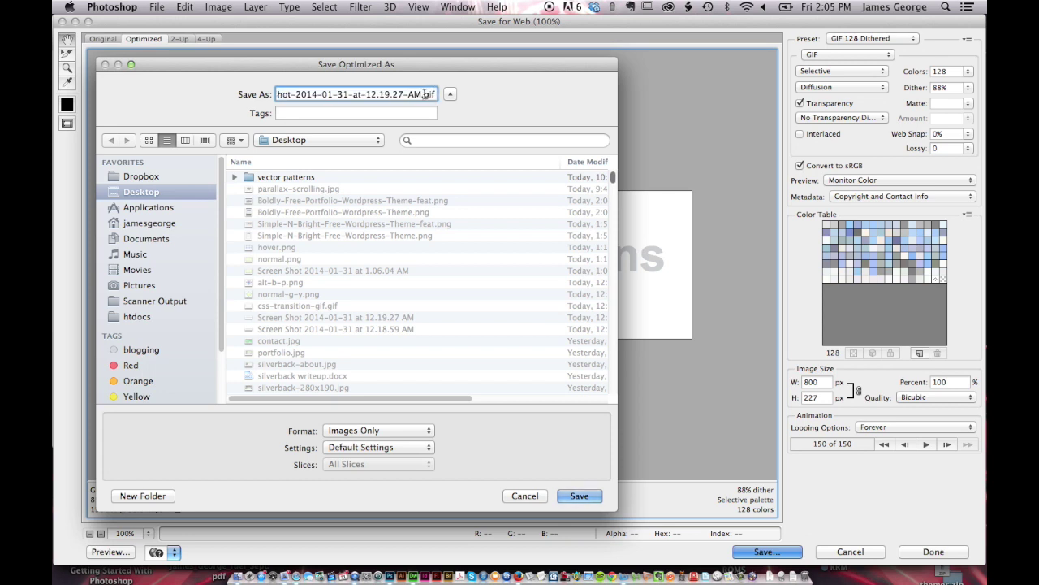
pyautogui.moveTo(425, 94); pyautogui.dragTo(271, 81)
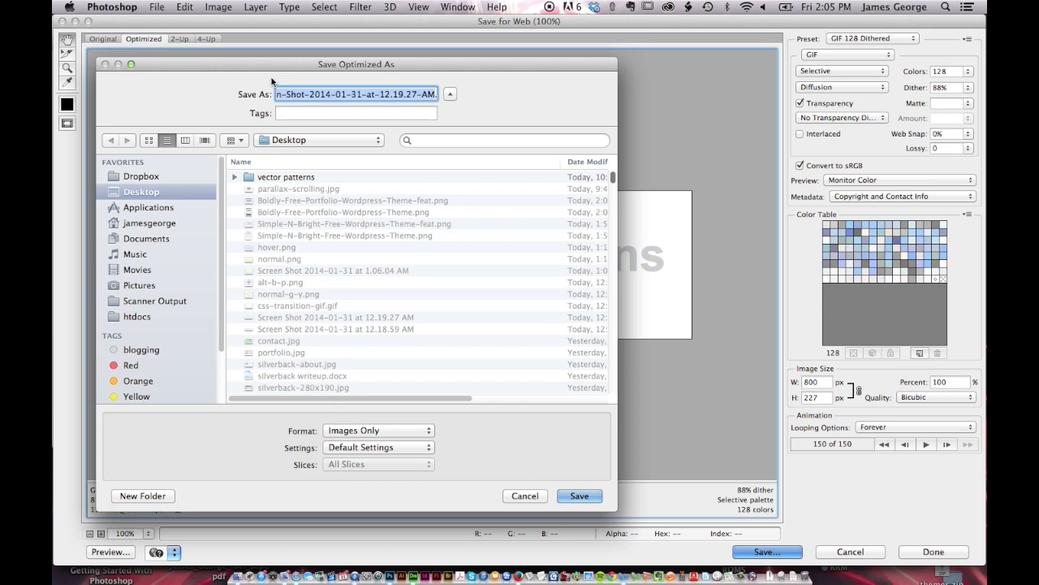
pyautogui.press('BackSpace')
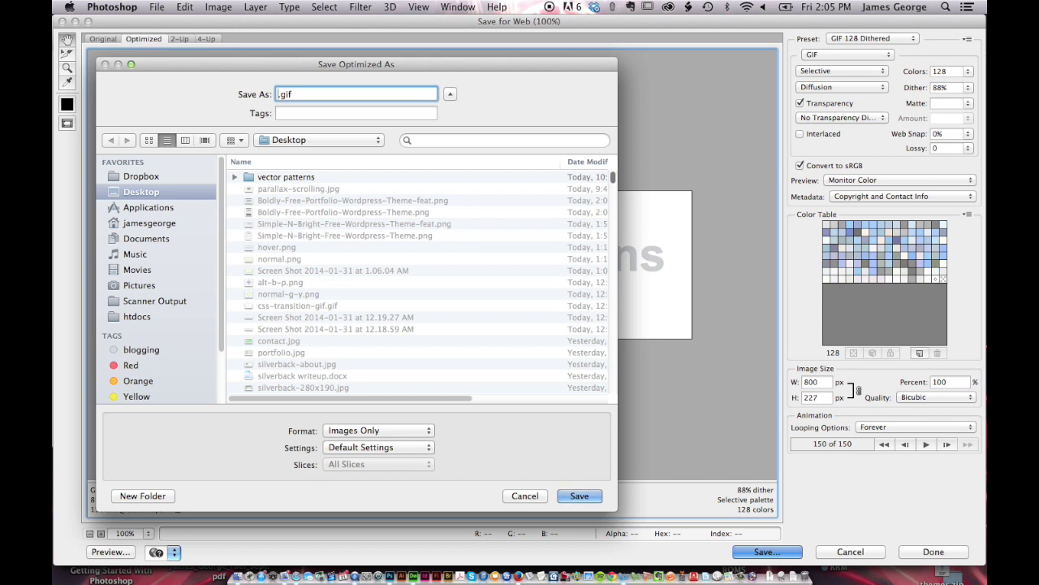
pyautogui.write('cb')
pyautogui.click(580, 495)
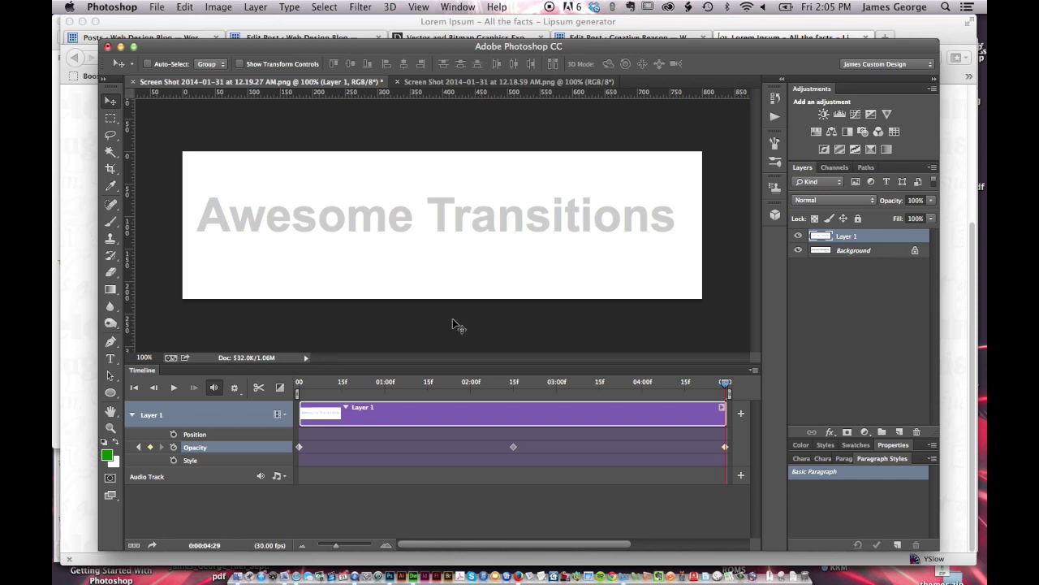
# Step: Switch to Firefox, open a new tab and load cb.gif from the Desktop
pyautogui.press('super+Tab')
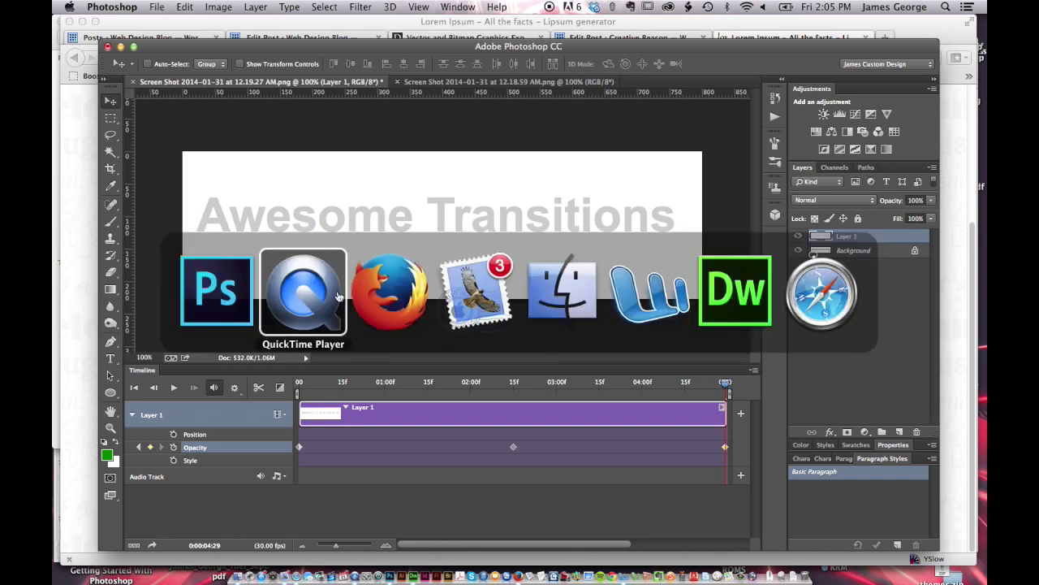
pyautogui.click(387, 299)
pyautogui.click(885, 39)
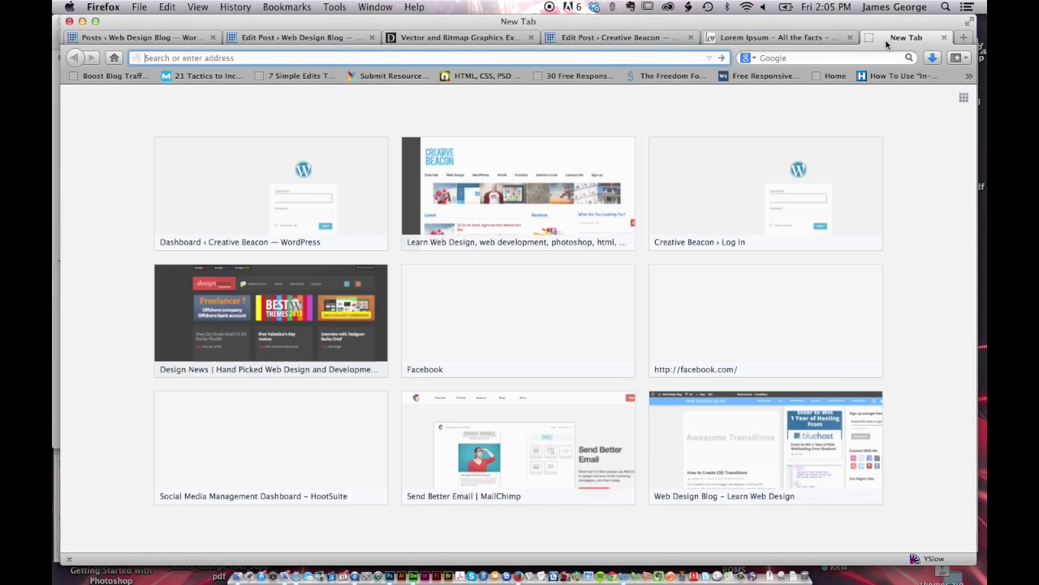
pyautogui.press('super+o')
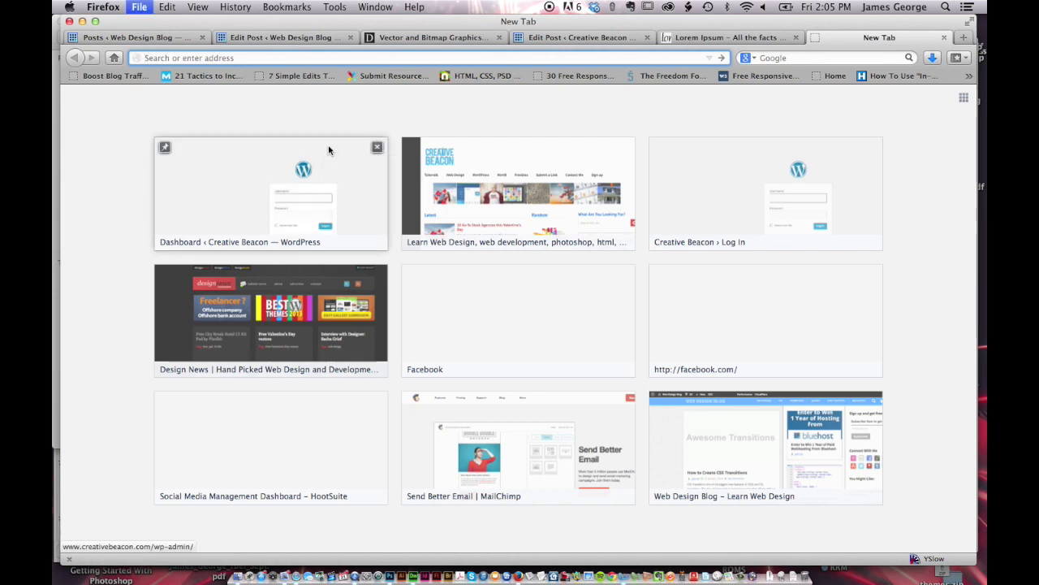
pyautogui.doubleClick(398, 101)
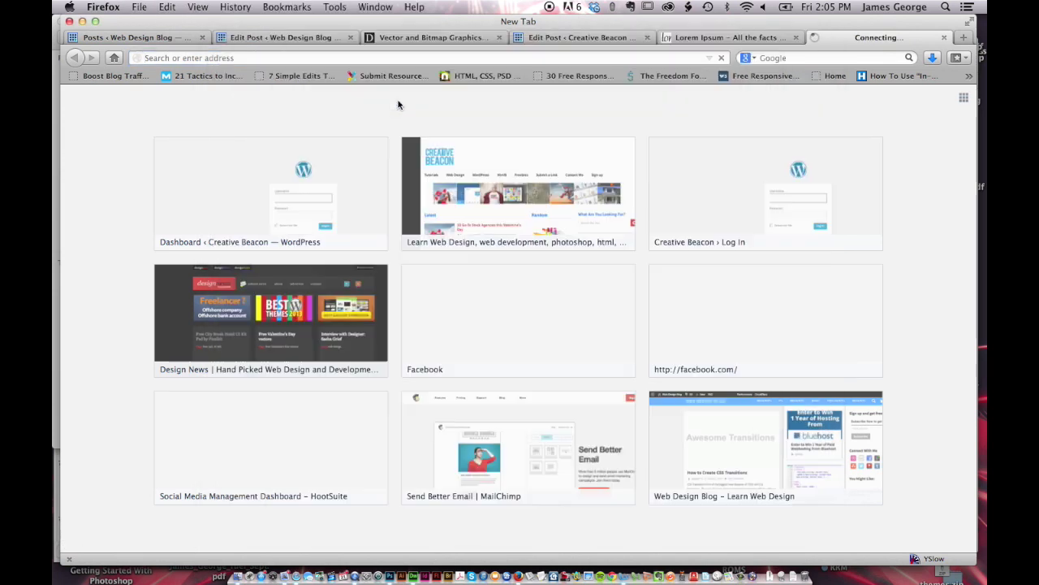